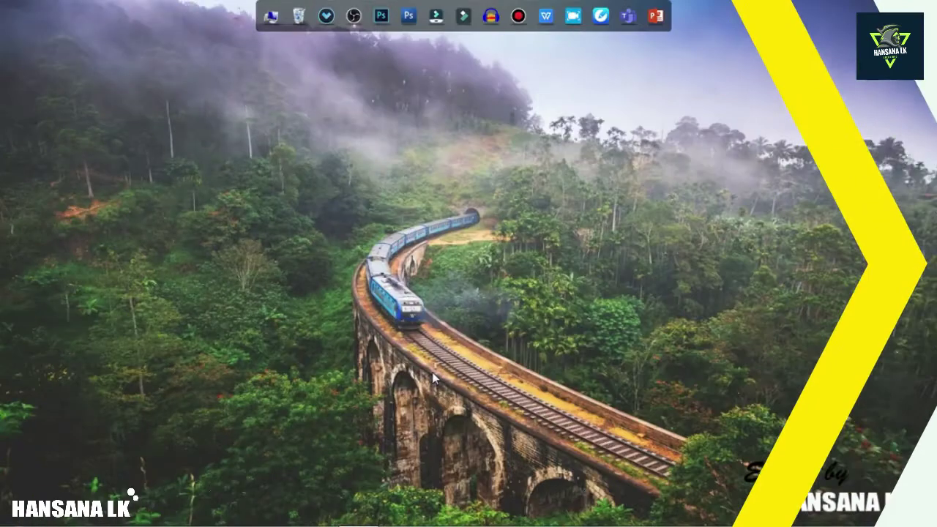
Launch Zoom from the taskbar and bring up its Sign In page
{"action": "left_click", "coordinate": [72, 520]}
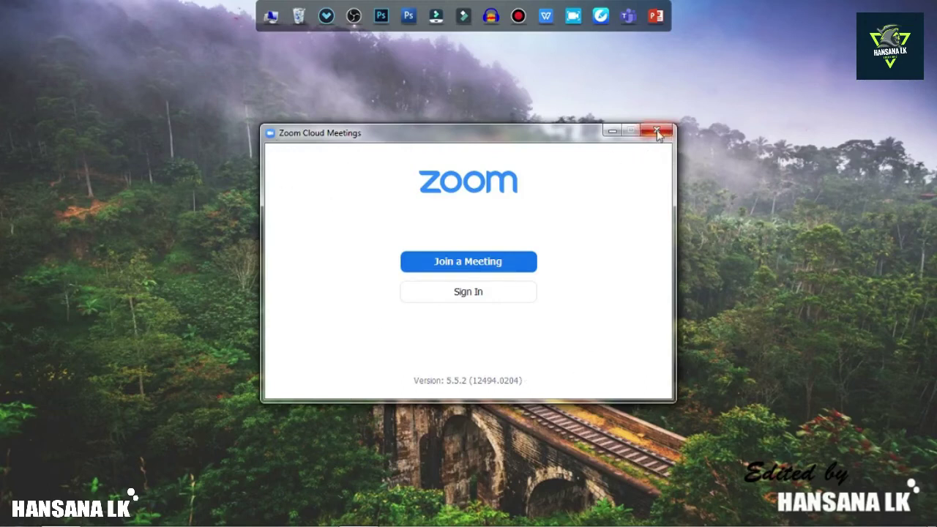
{"action": "left_click", "coordinate": [475, 294]}
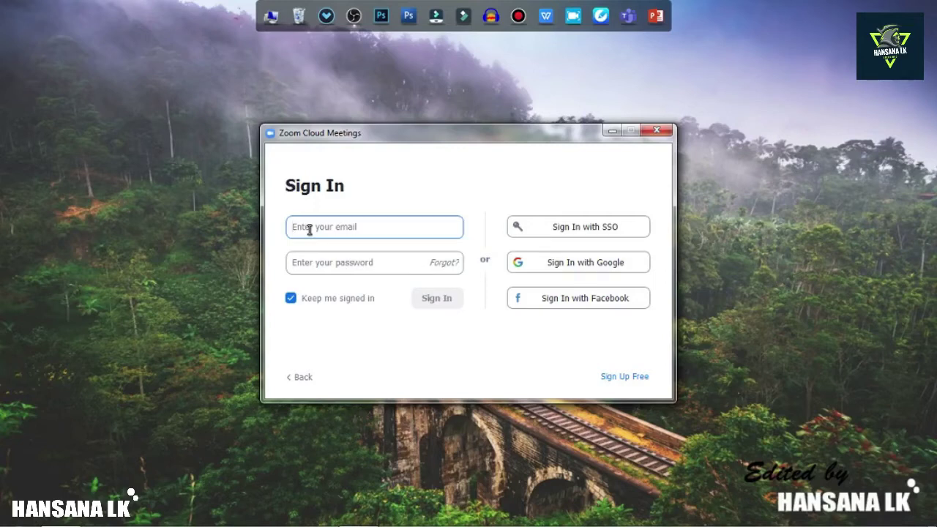
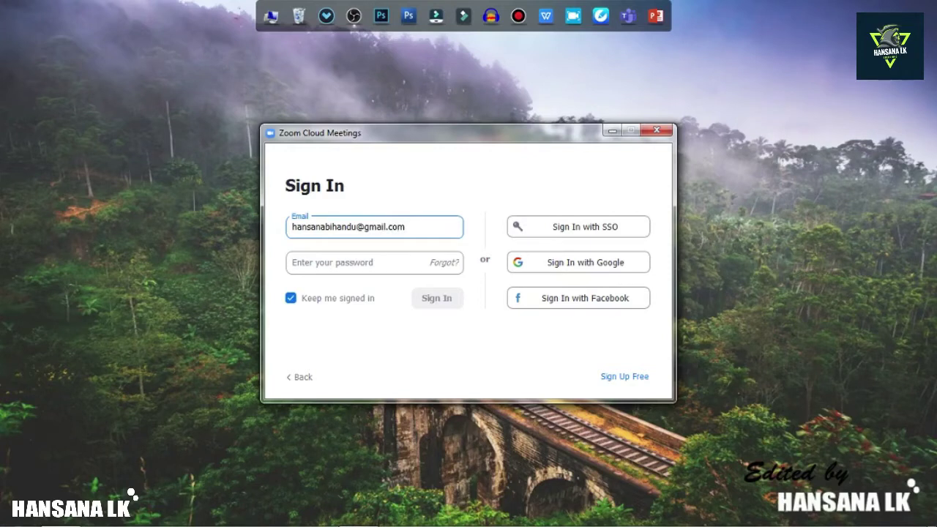
Sign in with the account's e-mail address and password
{"action": "left_click", "coordinate": [326, 258]}
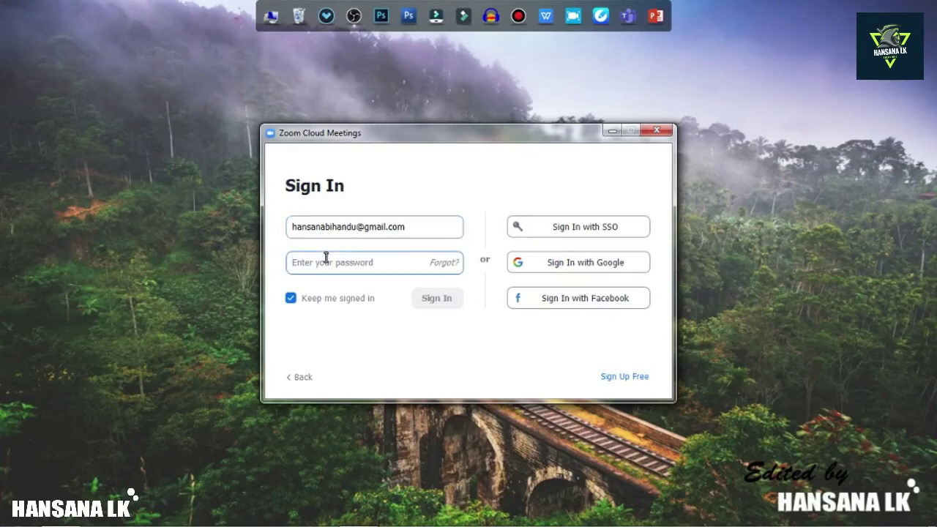
{"action": "type", "text": "*******"}
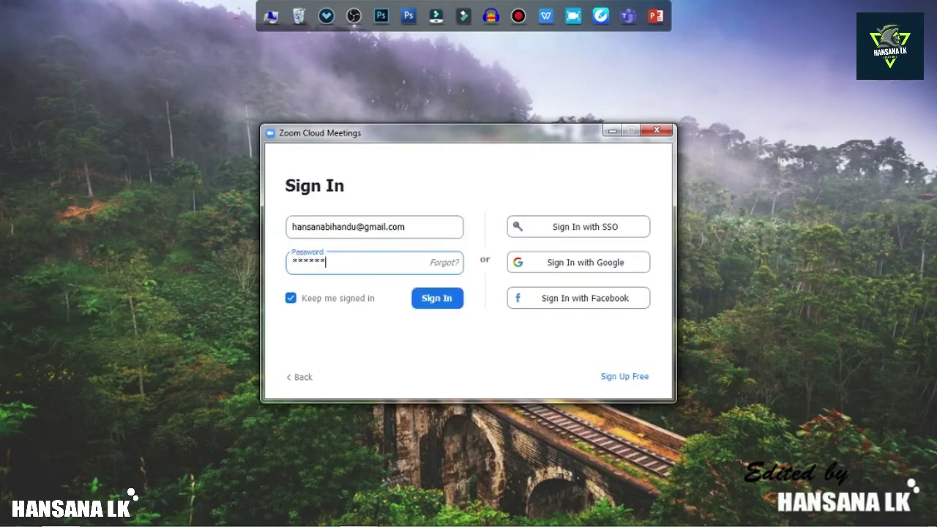
{"action": "type", "text": "****"}
{"action": "left_click", "coordinate": [435, 302]}
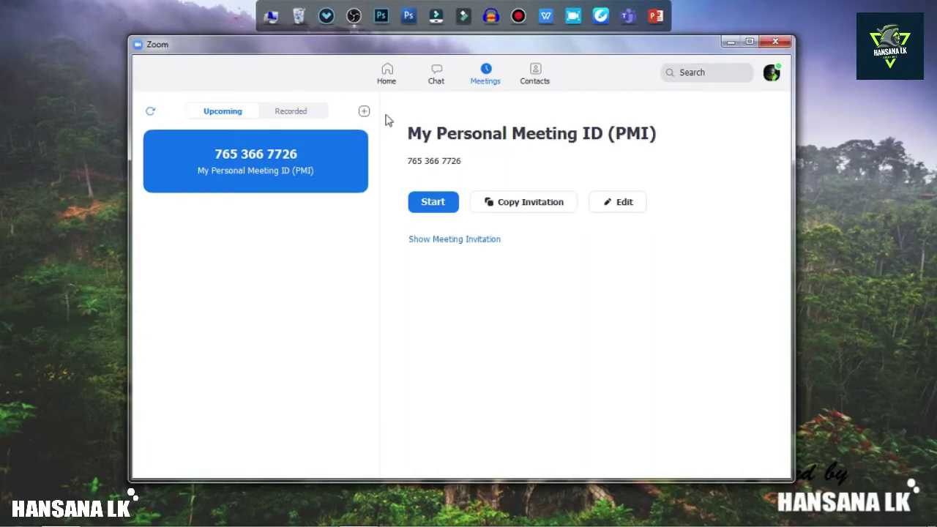
Switch to the Home tab, briefly opening and closing the New Meeting options
{"action": "left_click", "coordinate": [390, 76]}
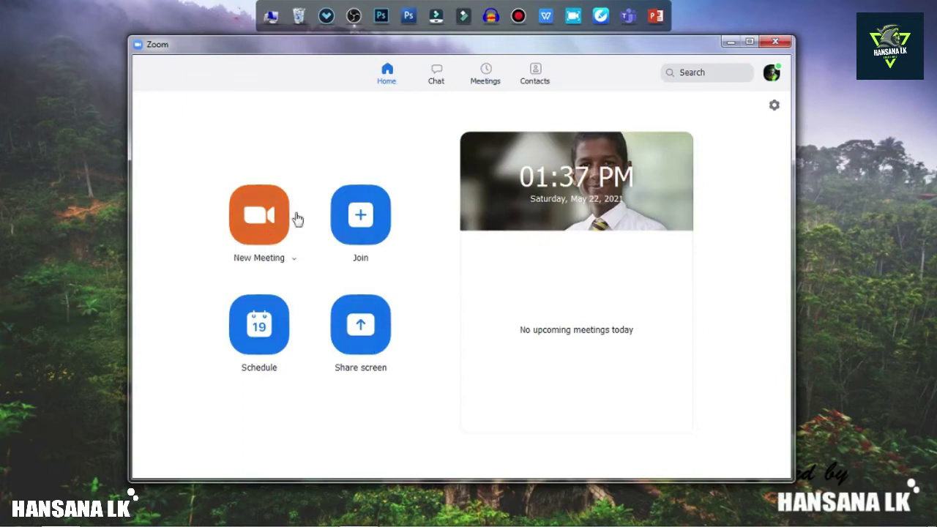
{"action": "left_click", "coordinate": [296, 261]}
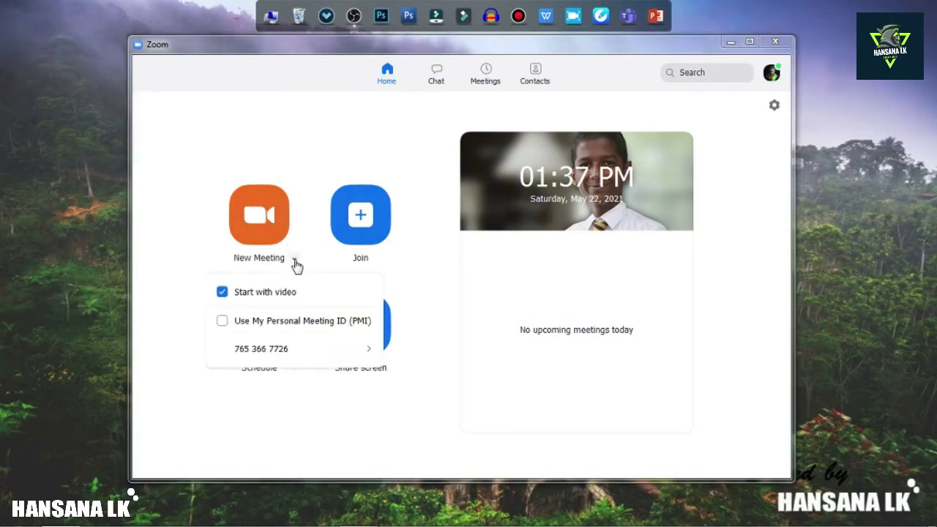
{"action": "left_click", "coordinate": [295, 262]}
{"action": "left_click", "coordinate": [295, 262]}
{"action": "left_click", "coordinate": [438, 284]}
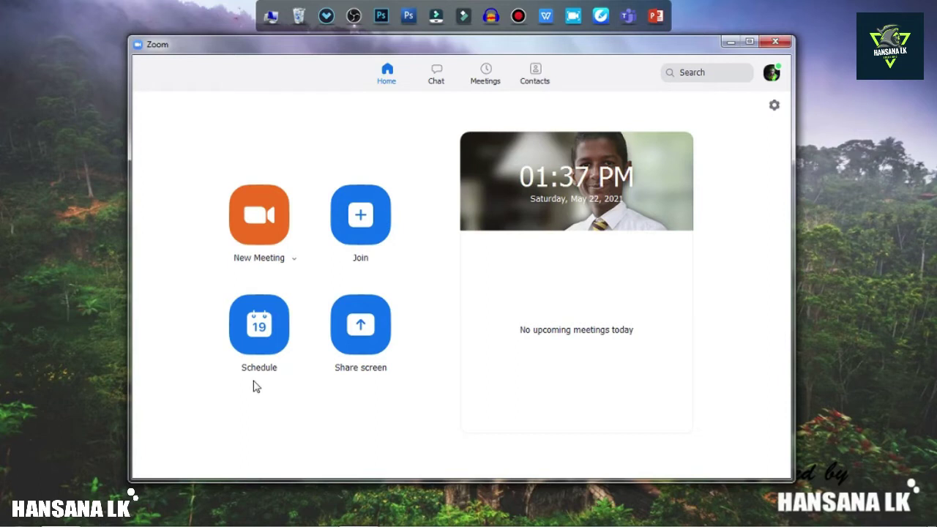
Start a scheduled meeting titled with the host's name followed by ''s Zoom Meeting'
{"action": "left_click", "coordinate": [259, 344]}
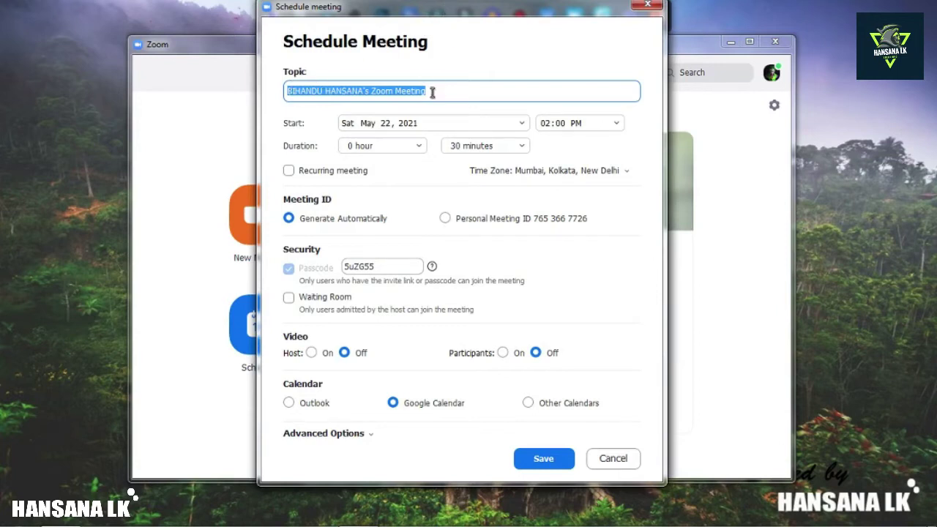
{"action": "key", "text": "BackSpace"}
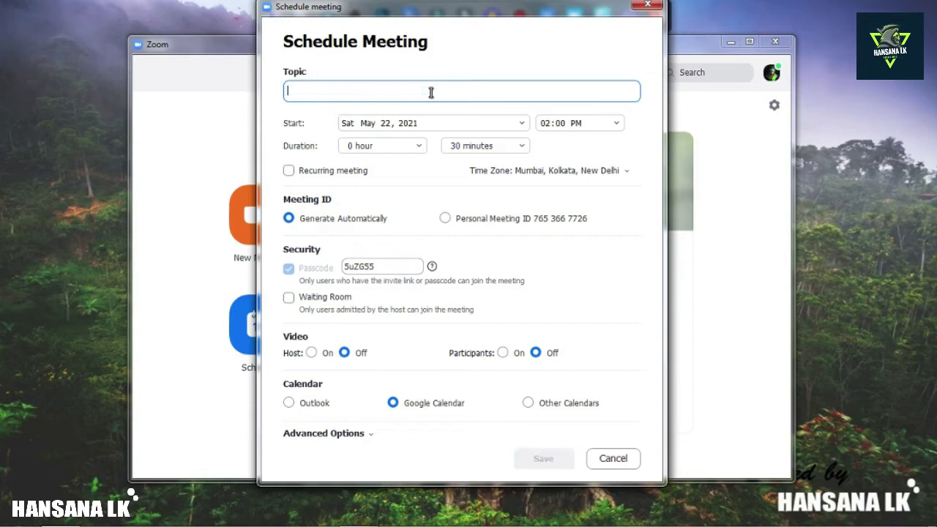
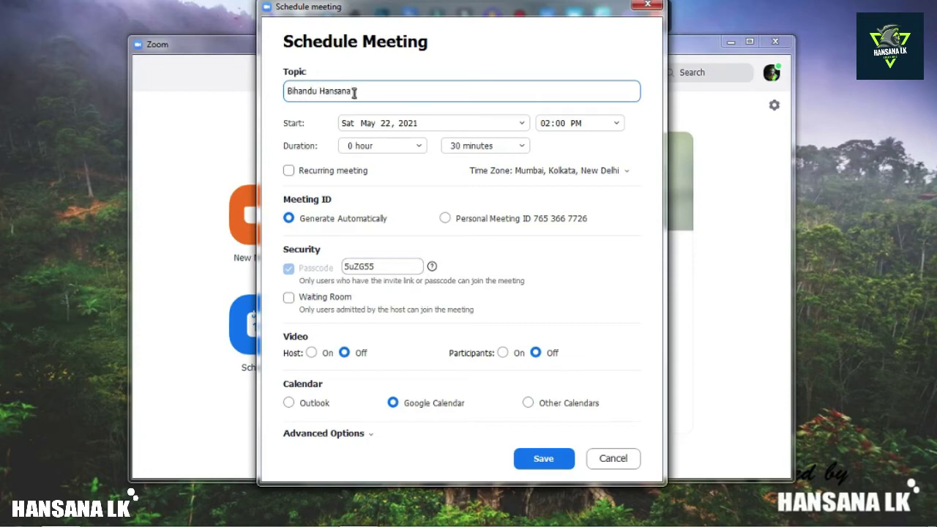
{"action": "type", "text": "'s Zoom Meeting"}
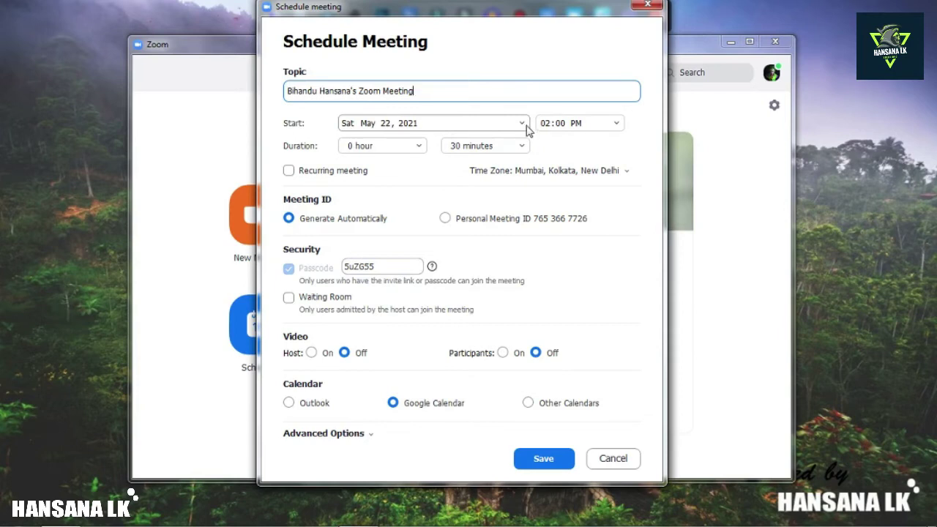
{"action": "left_click", "coordinate": [523, 125]}
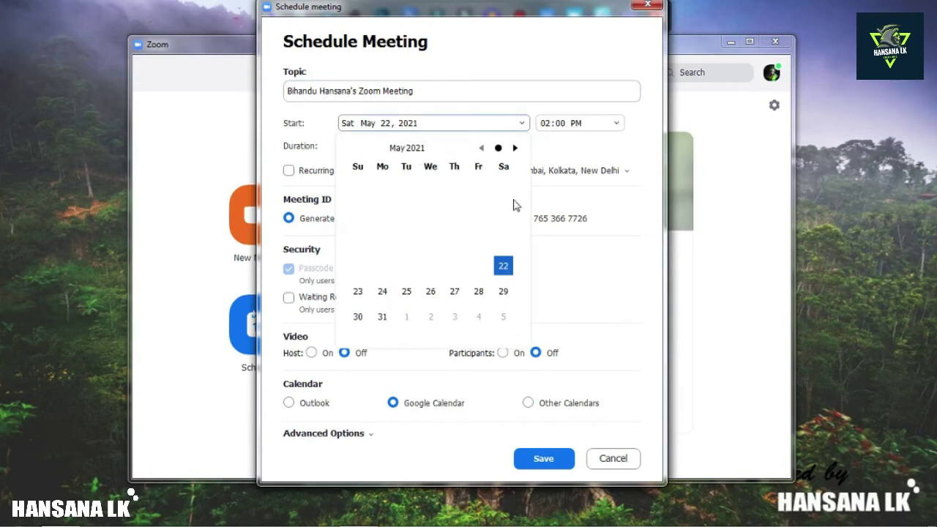
{"action": "left_click", "coordinate": [503, 267]}
{"action": "left_click", "coordinate": [617, 123]}
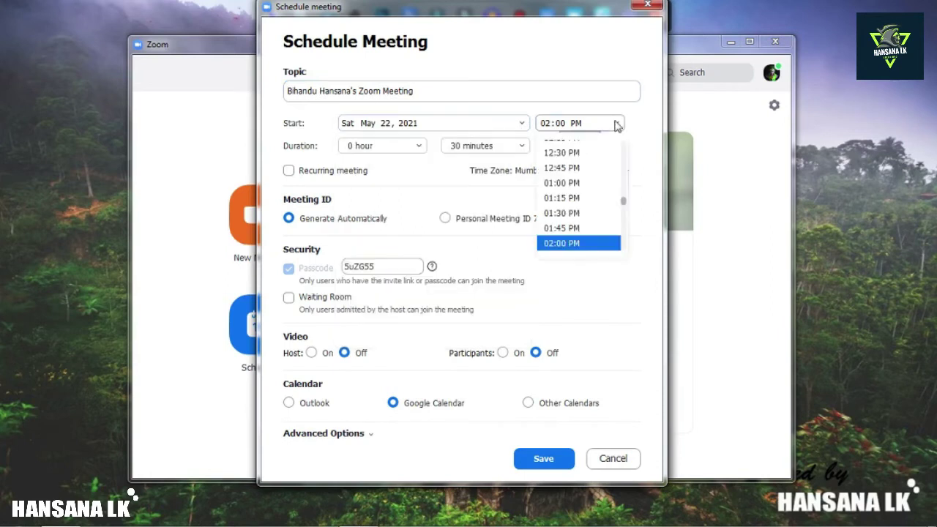
{"action": "scroll", "coordinate": [593, 202], "scroll_direction": "down", "scroll_amount": 2}
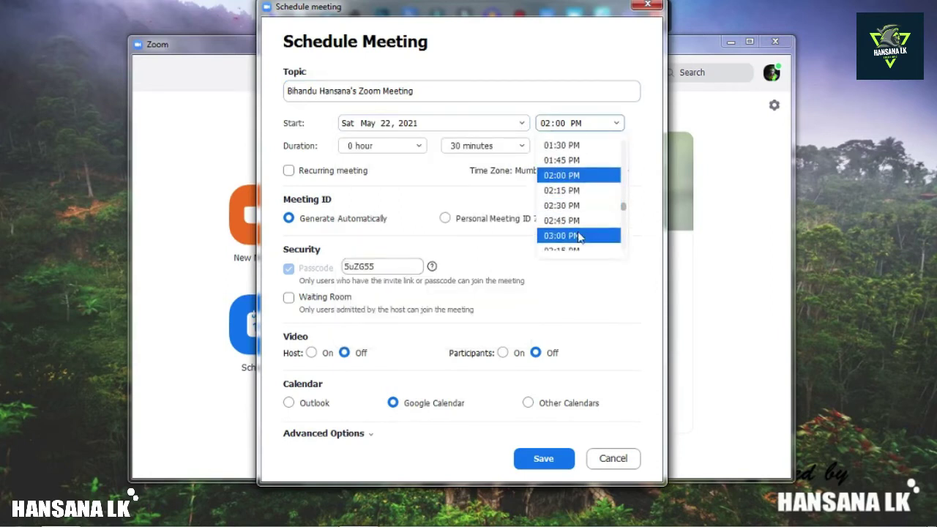
{"action": "left_click", "coordinate": [581, 235]}
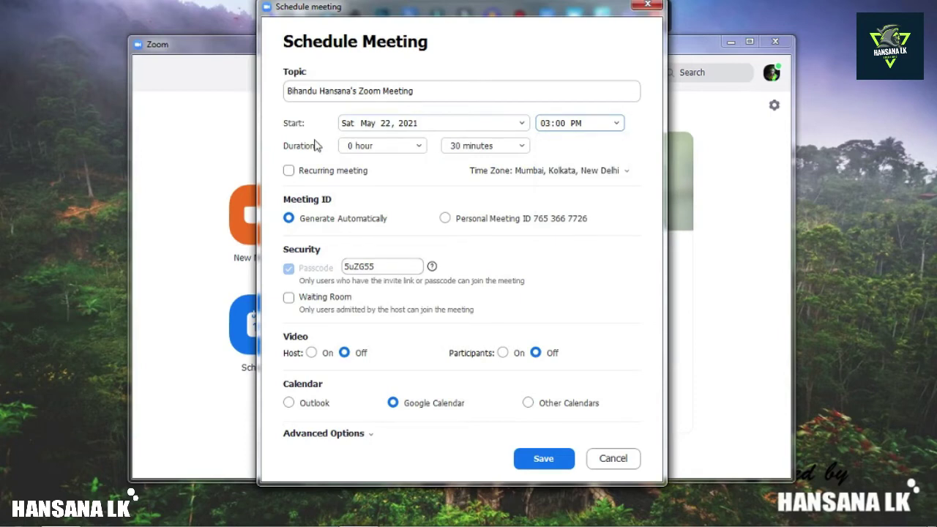
{"action": "left_click", "coordinate": [417, 149]}
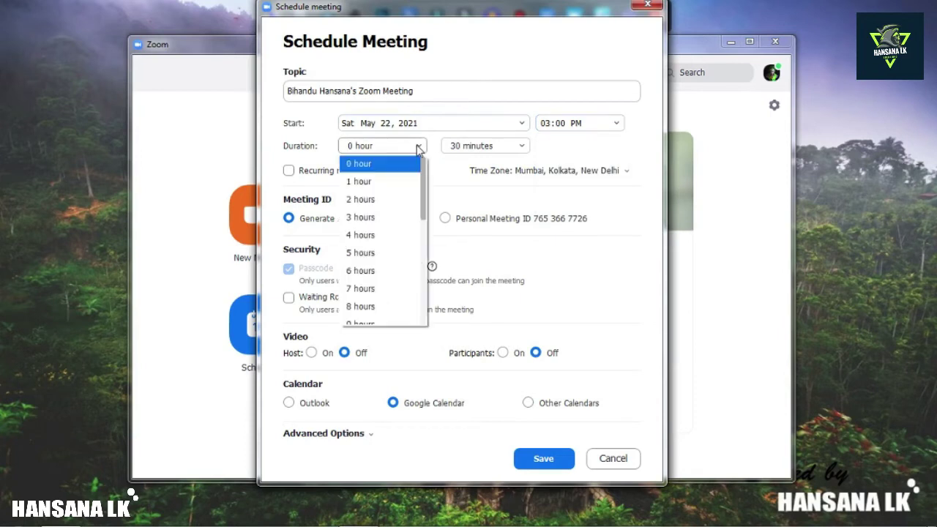
{"action": "left_click", "coordinate": [406, 199]}
{"action": "left_click", "coordinate": [510, 147]}
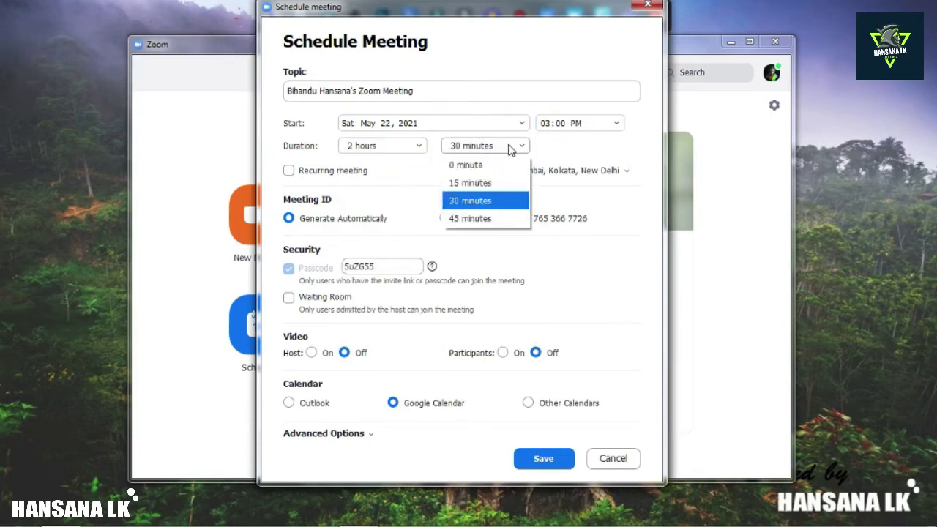
{"action": "left_click", "coordinate": [476, 166]}
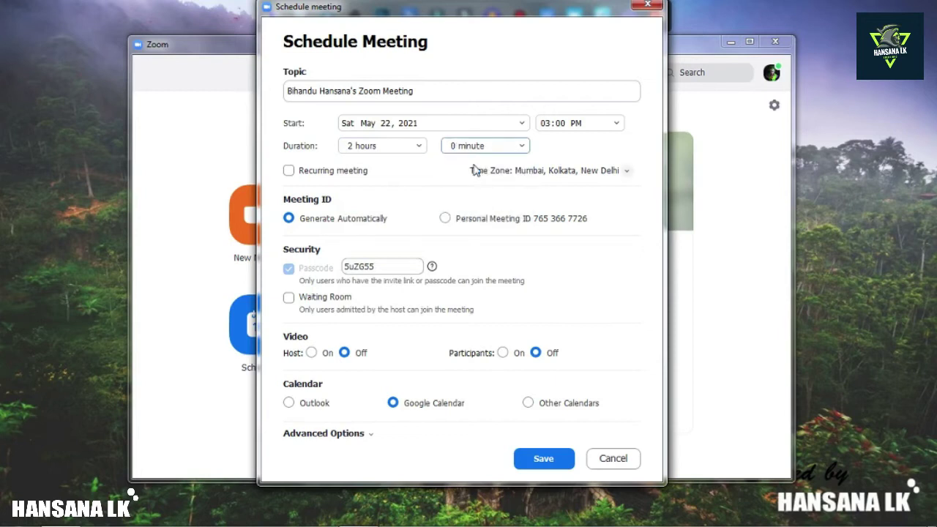
{"action": "left_click", "coordinate": [289, 173]}
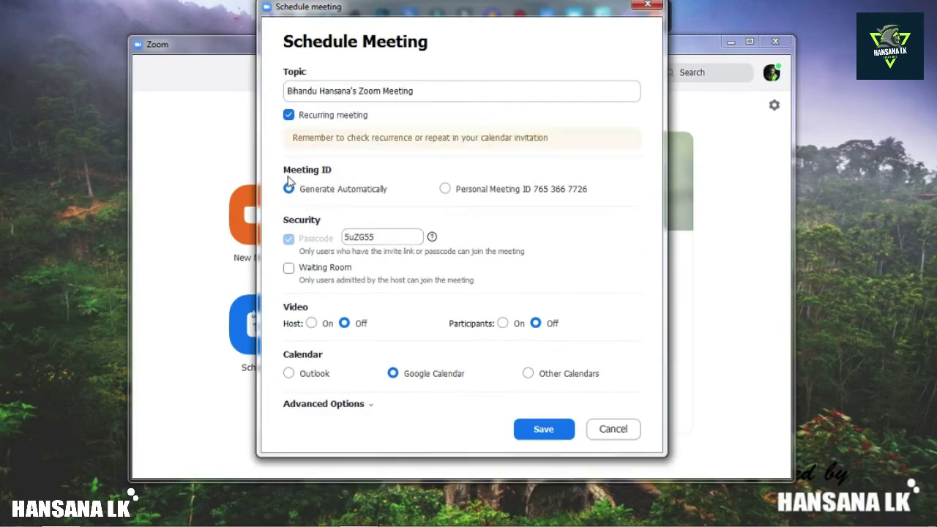
{"action": "left_click", "coordinate": [290, 117]}
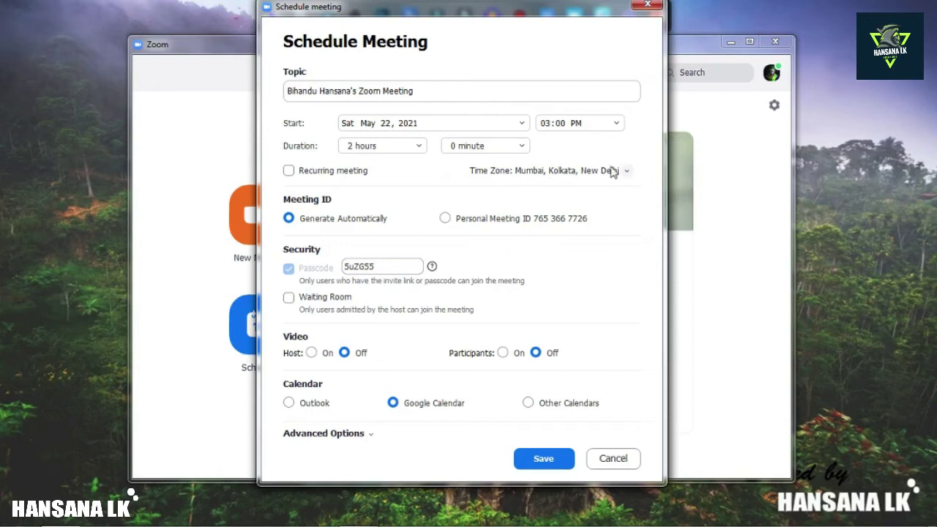
{"action": "left_click", "coordinate": [626, 173]}
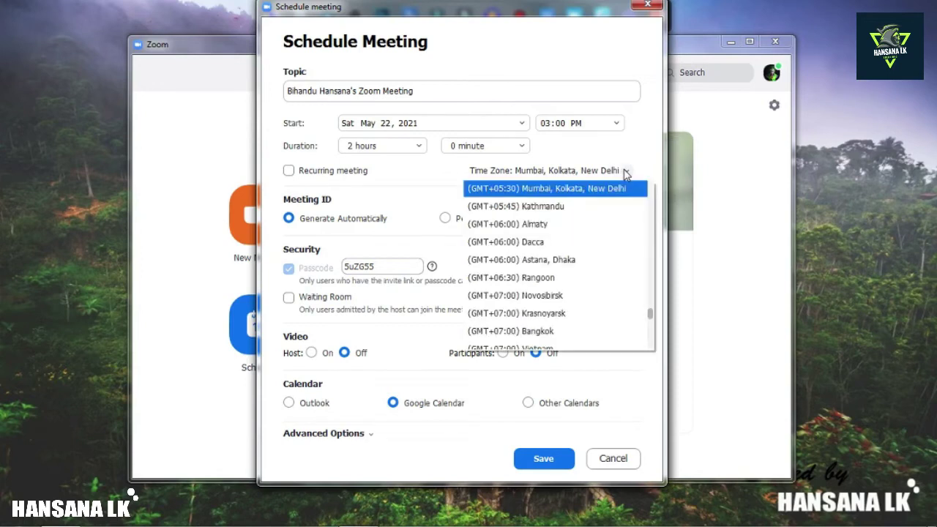
{"action": "left_click", "coordinate": [594, 188]}
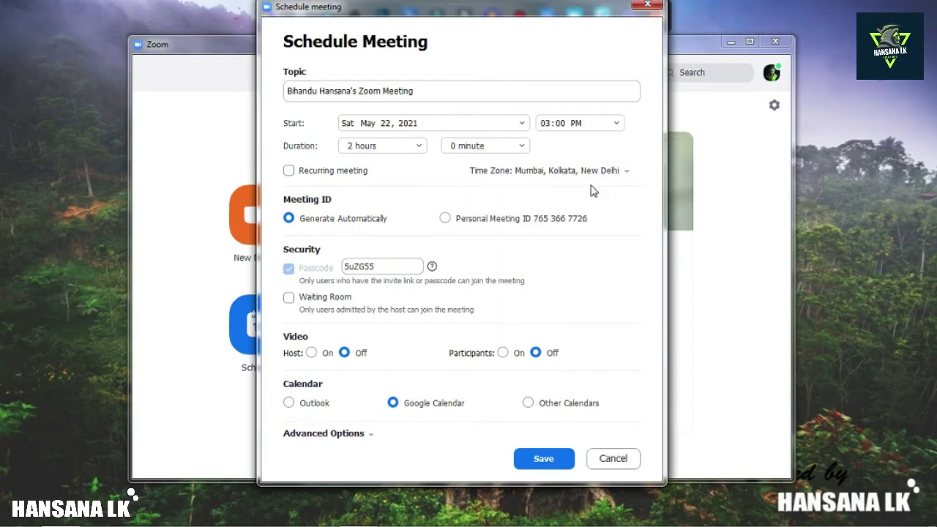
{"action": "left_click", "coordinate": [626, 173]}
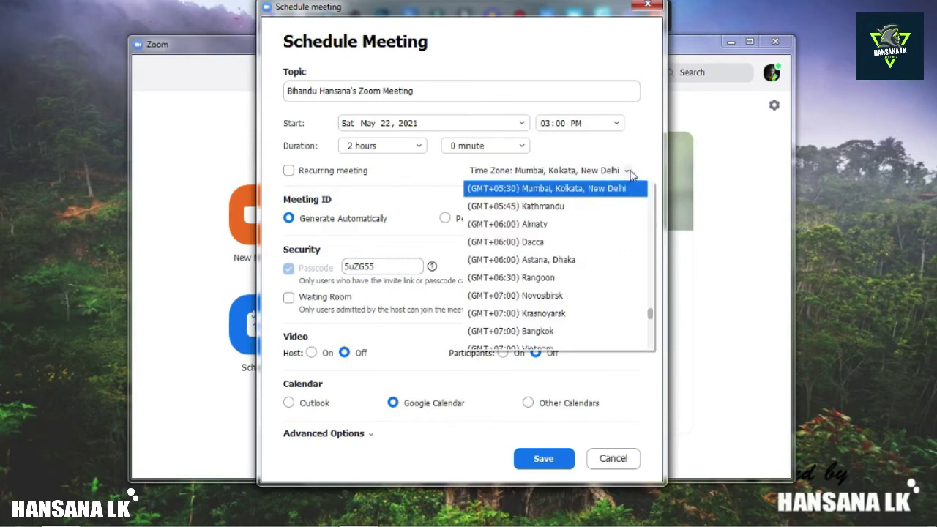
{"action": "left_click", "coordinate": [631, 174]}
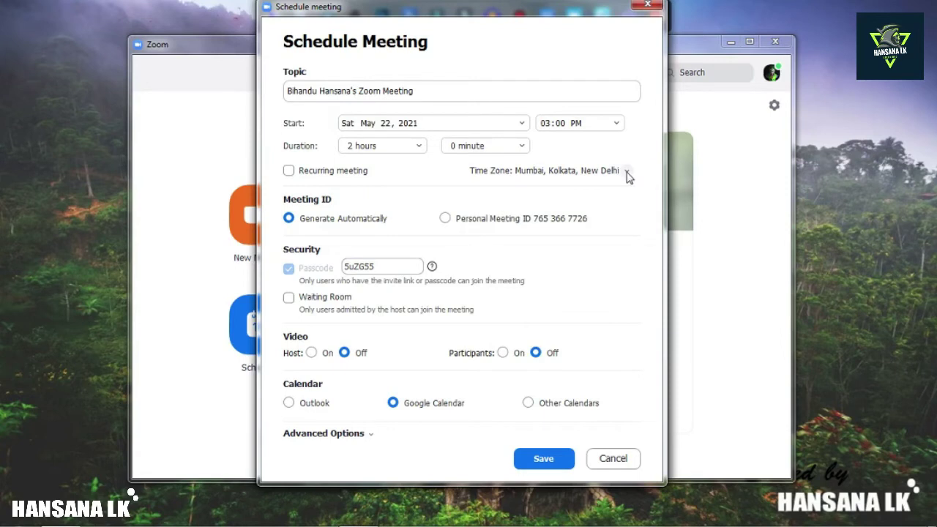
{"action": "left_click", "coordinate": [628, 176]}
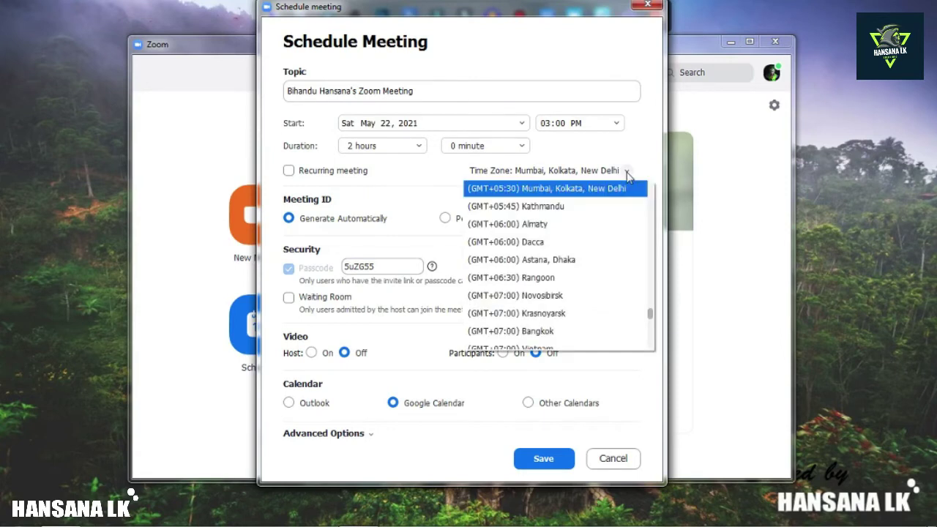
{"action": "left_click", "coordinate": [592, 189]}
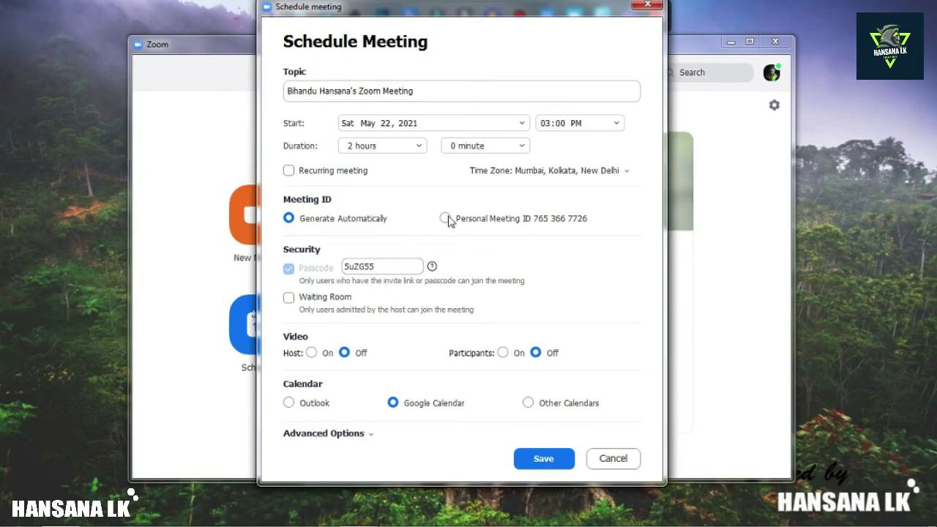
Choose Personal Meeting ID for the meeting and dismiss the Windows colour-scheme prompt
{"action": "left_click", "coordinate": [445, 220]}
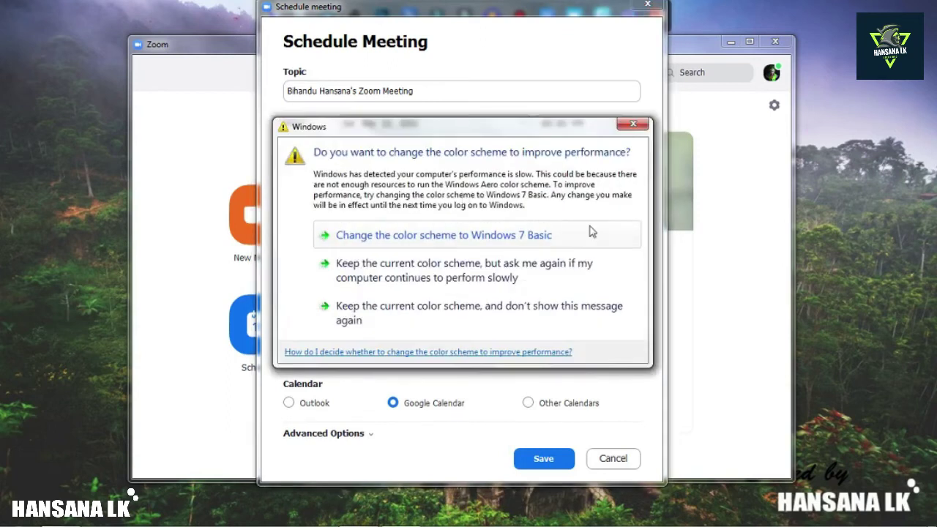
{"action": "left_click", "coordinate": [502, 308]}
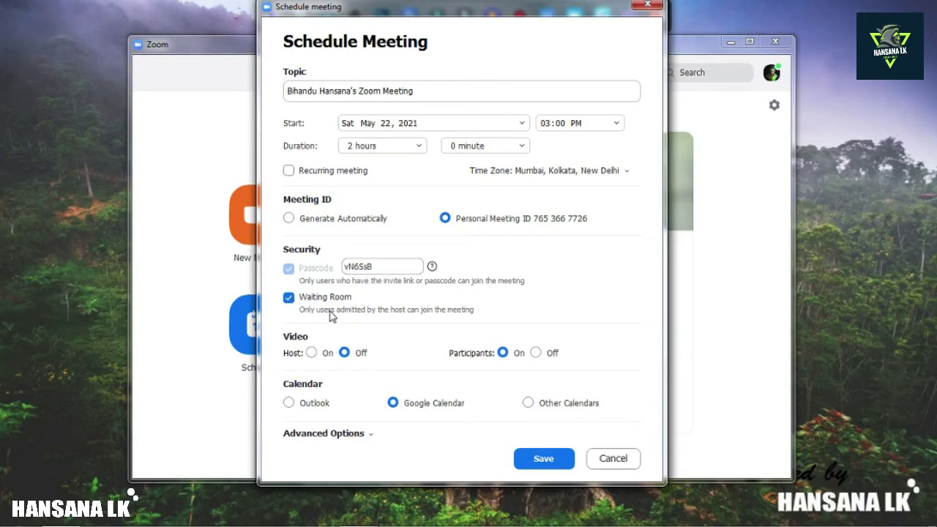
Toggle Waiting Room off and back on so it stays enabled
{"action": "left_click", "coordinate": [289, 298]}
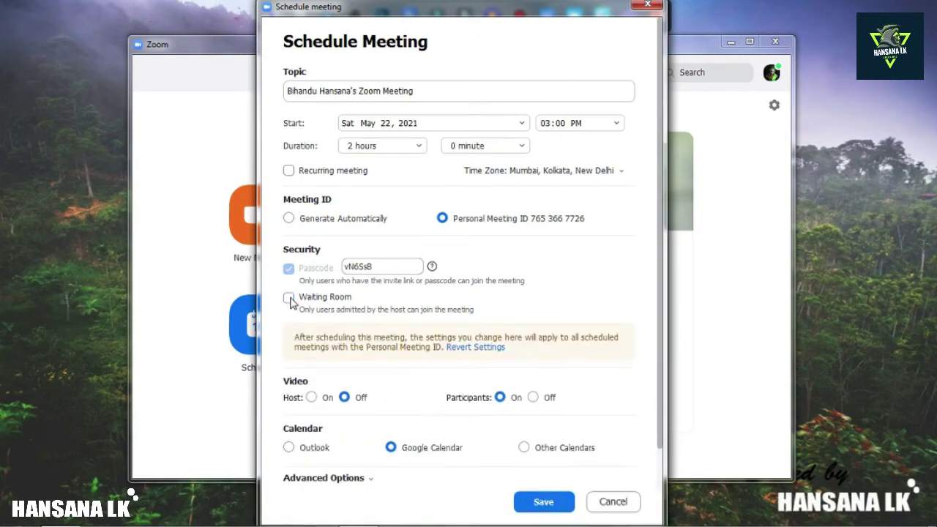
{"action": "left_click", "coordinate": [290, 299]}
{"action": "scroll", "coordinate": [322, 321], "scroll_direction": "down", "scroll_amount": 1}
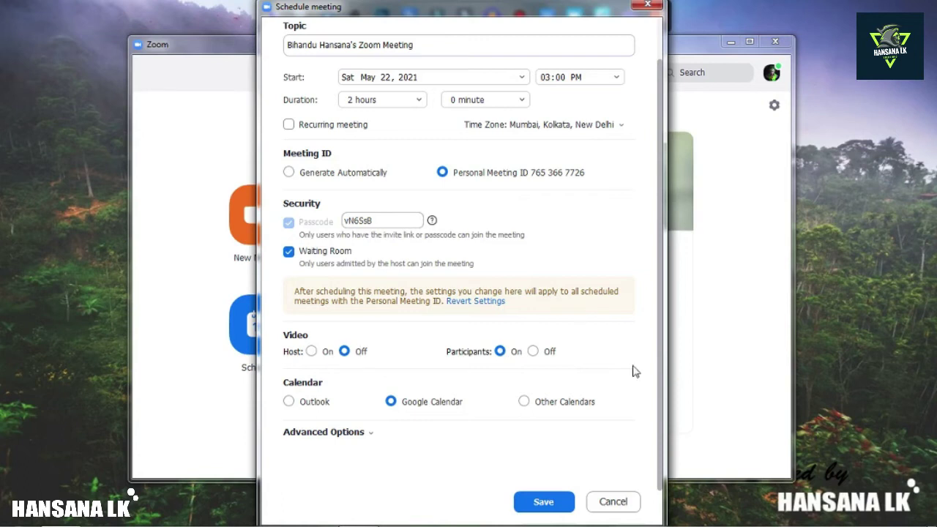
Keep Google Calendar as the calendar and enable Mute participants upon entry under Advanced Options
{"action": "left_click", "coordinate": [296, 405]}
{"action": "left_click", "coordinate": [400, 407]}
{"action": "left_click", "coordinate": [369, 435]}
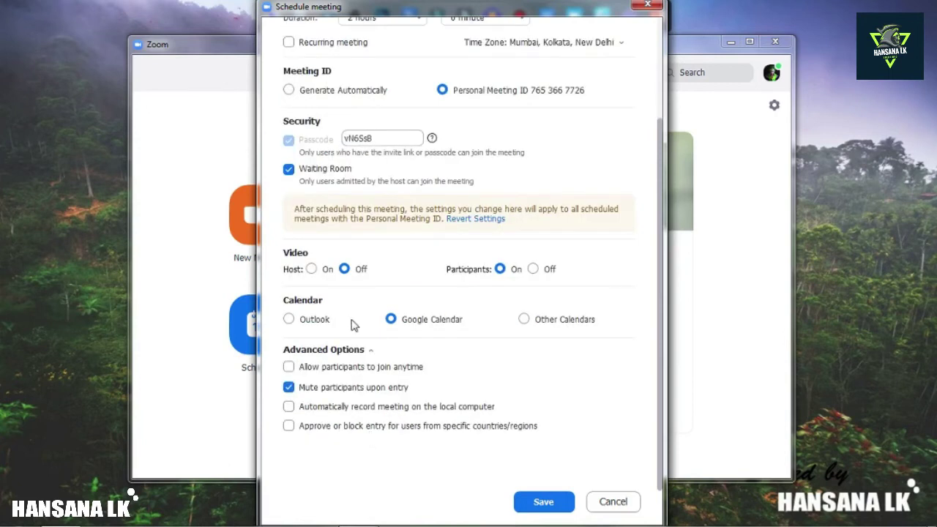
{"action": "left_click", "coordinate": [288, 388]}
{"action": "mouse_move", "coordinate": [503, 15]}
{"action": "left_click", "coordinate": [290, 387]}
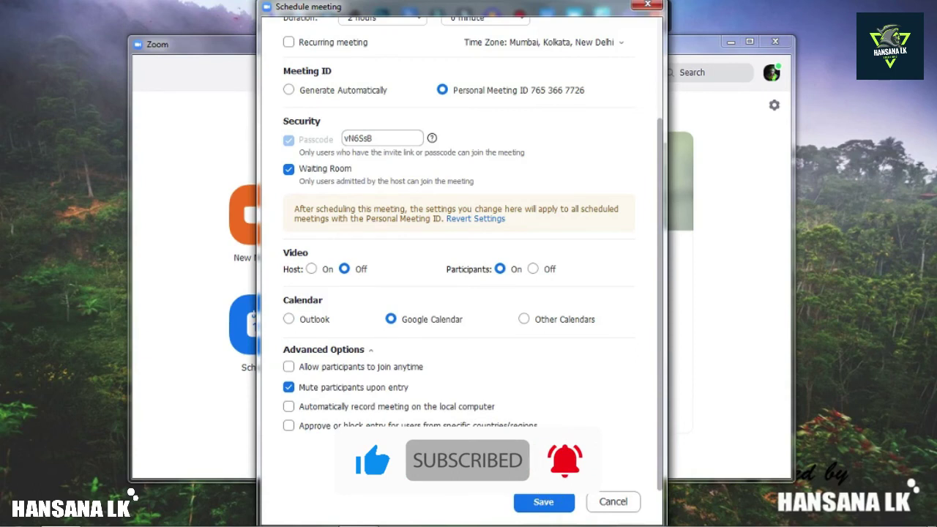
Leave the country/region entry restriction off and save the scheduled meeting
{"action": "left_click", "coordinate": [288, 426]}
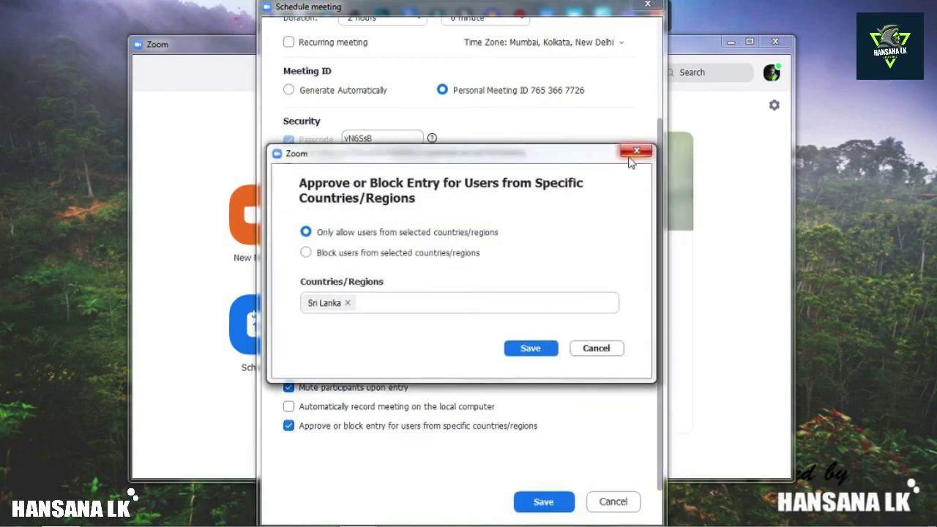
{"action": "left_click", "coordinate": [596, 349]}
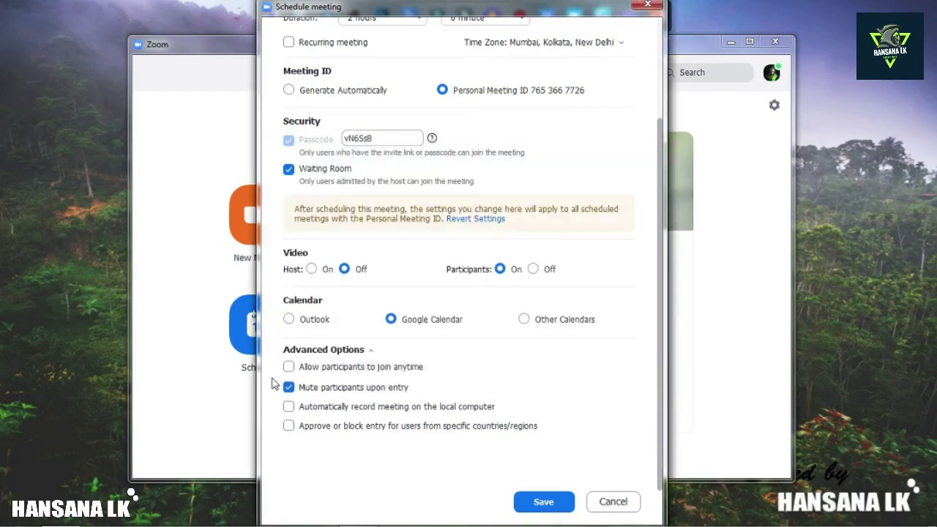
{"action": "scroll", "coordinate": [396, 261], "scroll_direction": "up", "scroll_amount": 3}
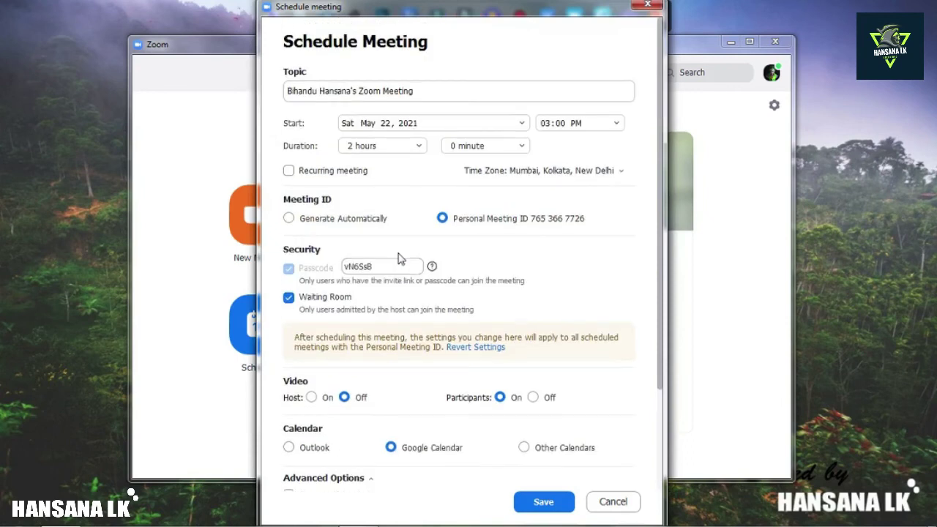
{"action": "scroll", "coordinate": [399, 258], "scroll_direction": "down", "scroll_amount": 3}
{"action": "scroll", "coordinate": [399, 257], "scroll_direction": "up", "scroll_amount": 3}
{"action": "scroll", "coordinate": [399, 258], "scroll_direction": "down", "scroll_amount": 3}
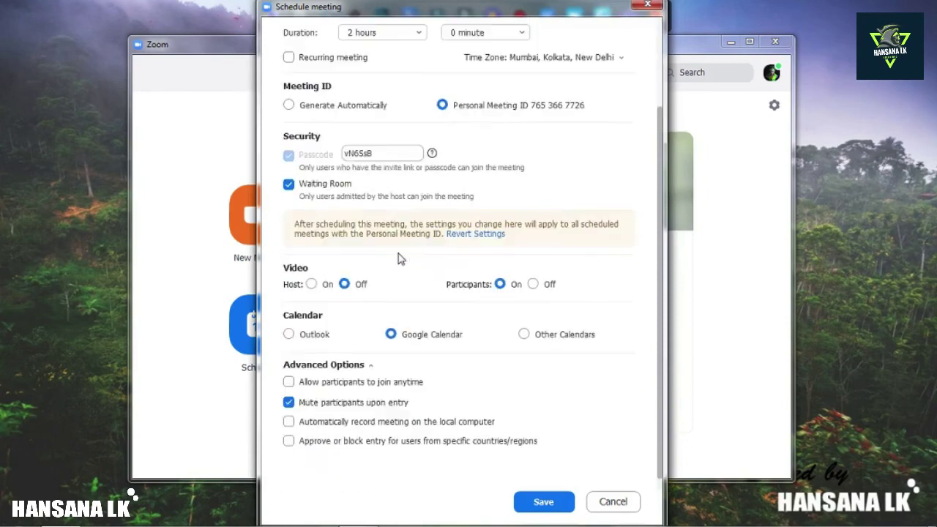
{"action": "scroll", "coordinate": [400, 259], "scroll_direction": "up", "scroll_amount": 3}
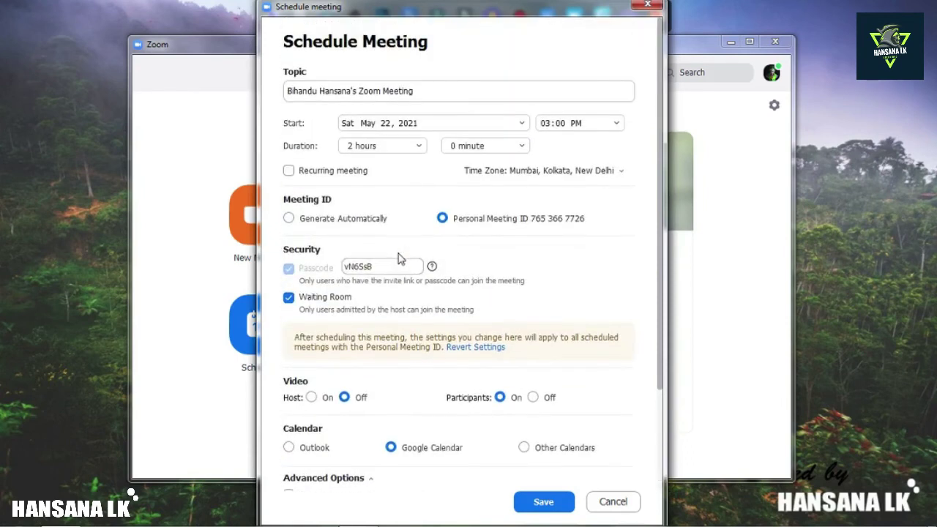
{"action": "left_click", "coordinate": [546, 506]}
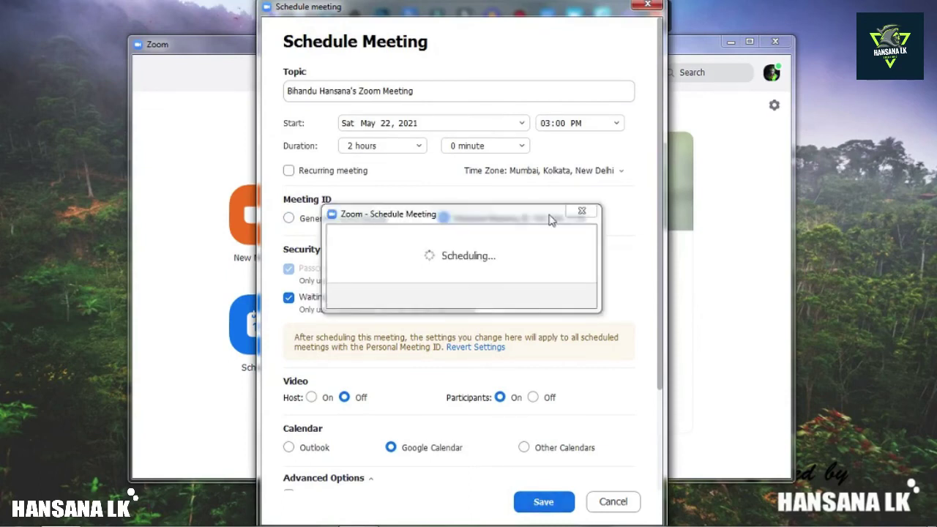